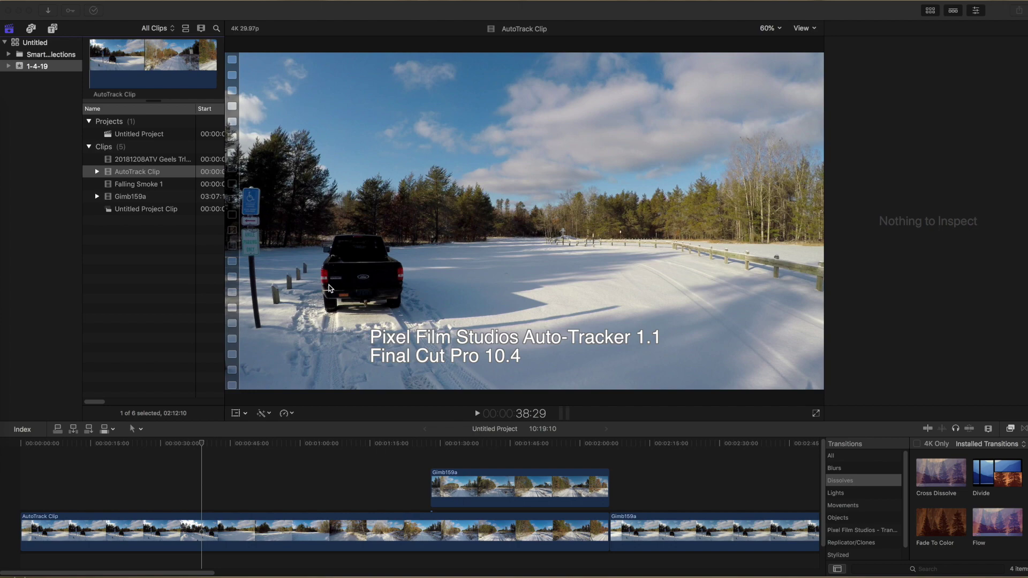
# Step: Scrub the truck footage and show the AutoTrack Clip's details (3840×2160, 29.97p, ProRes 422) in the Inspector
pyautogui.moveTo(204, 444)
pyautogui.mouseDown()
pyautogui.moveTo(232, 443)
pyautogui.moveTo(203, 442)
pyautogui.mouseUp()
pyautogui.press('super+4')
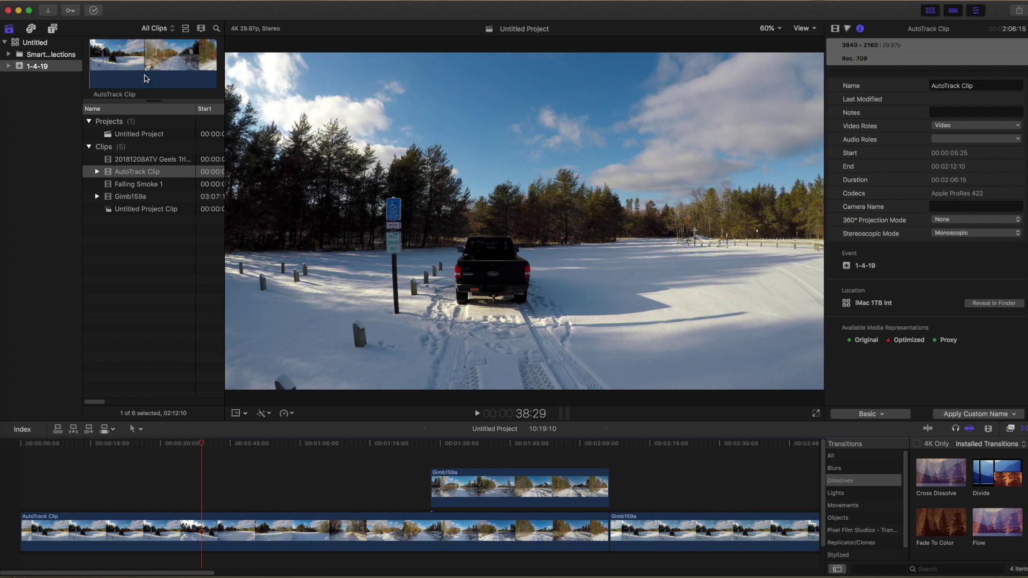
# Step: Place the FCPX Auto-Tracker 4K UHD title above the truck clip and extend it to 00:00:06:07
pyautogui.click(52, 28)
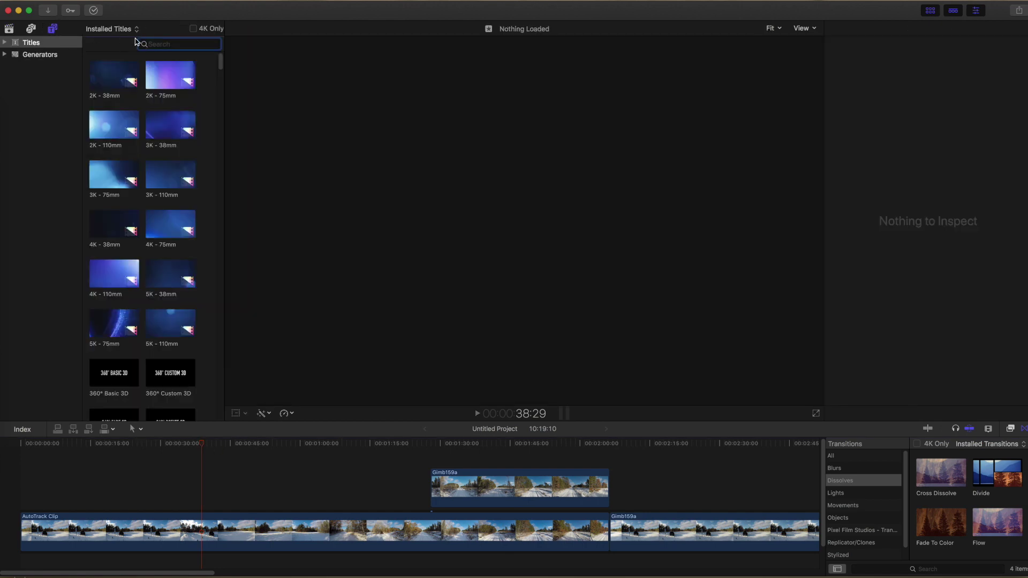
pyautogui.moveTo(221, 58); pyautogui.dragTo(218, 270)
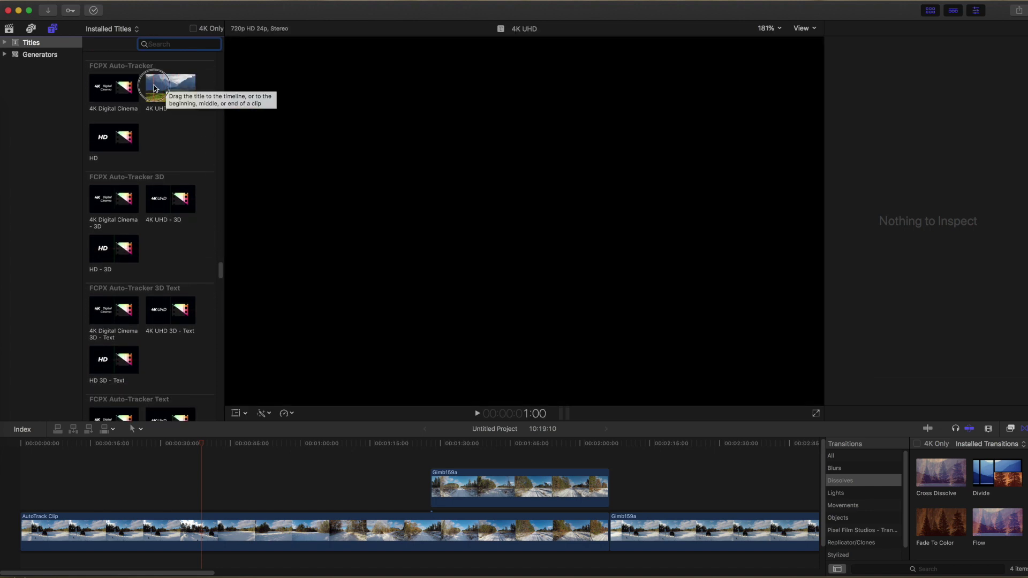
pyautogui.moveTo(153, 87); pyautogui.dragTo(205, 502)
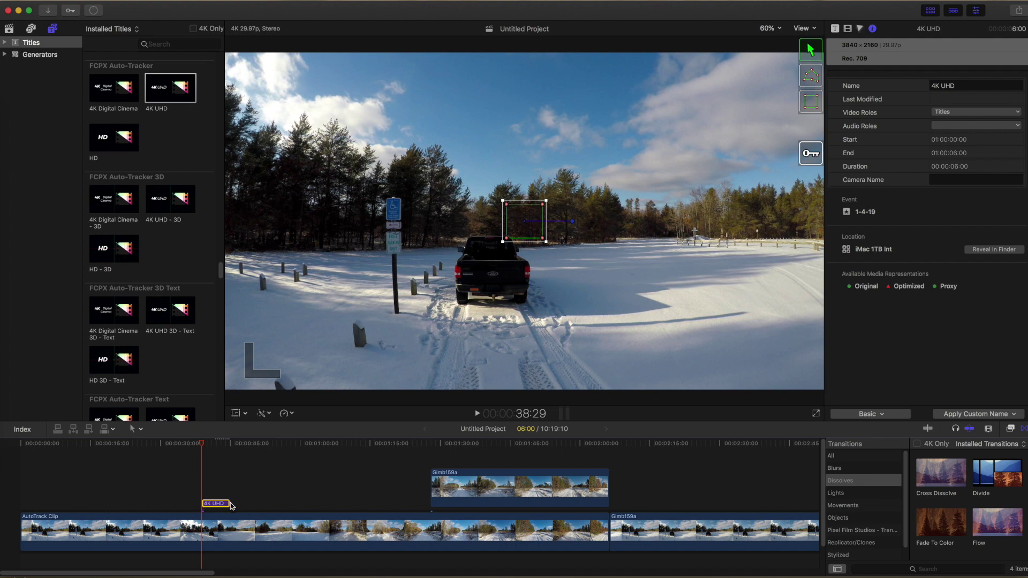
pyautogui.moveTo(232, 503); pyautogui.dragTo(231, 503)
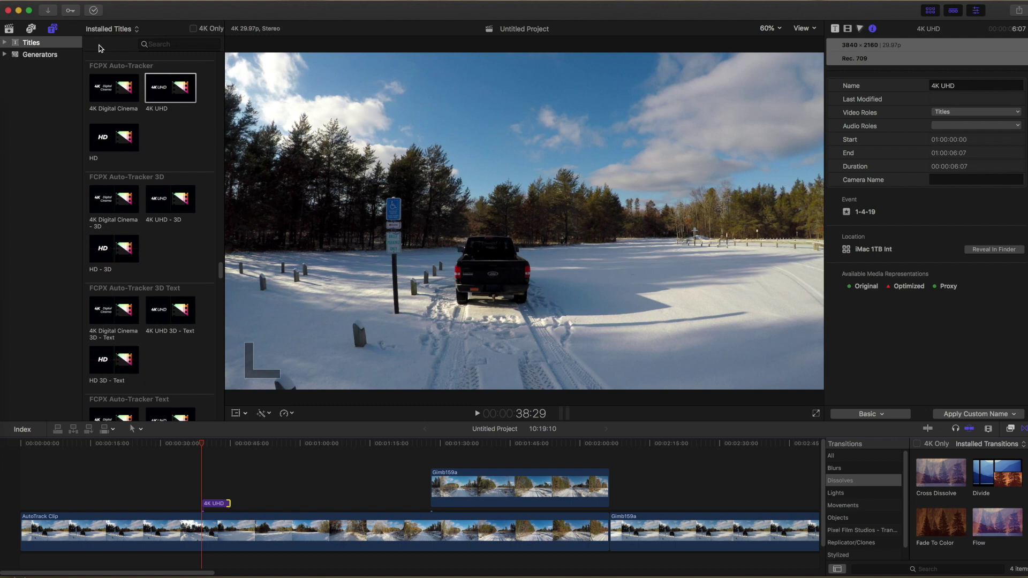
# Step: In the tracker title's Inspector, turn on Draw Track Data and raise Search Size to 64
pyautogui.click(836, 29)
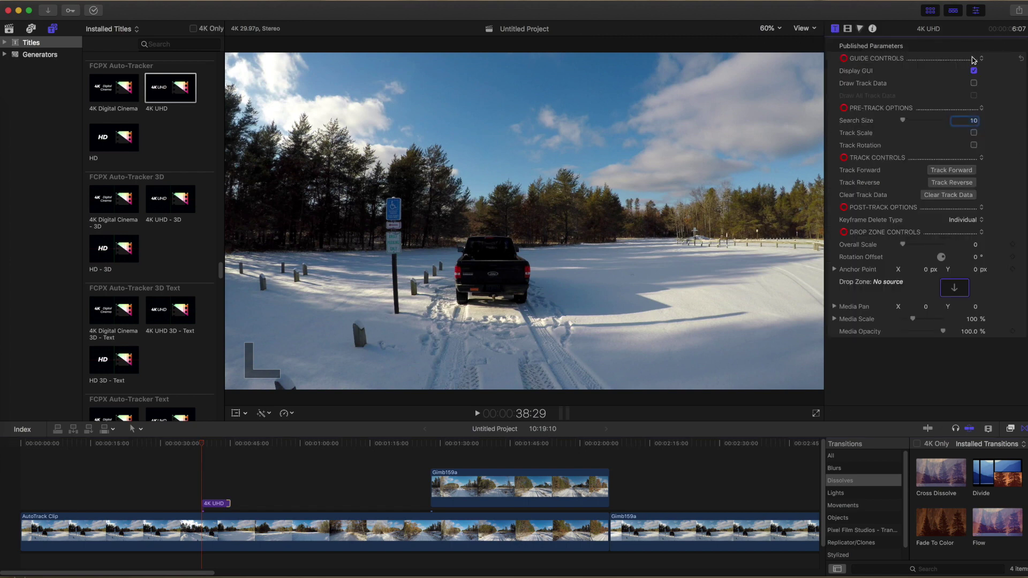
pyautogui.click(973, 83)
pyautogui.moveTo(903, 122); pyautogui.dragTo(929, 123)
# Step: Move the tracking box onto the truck's right tail light at the tracking start frame
pyautogui.click(217, 504)
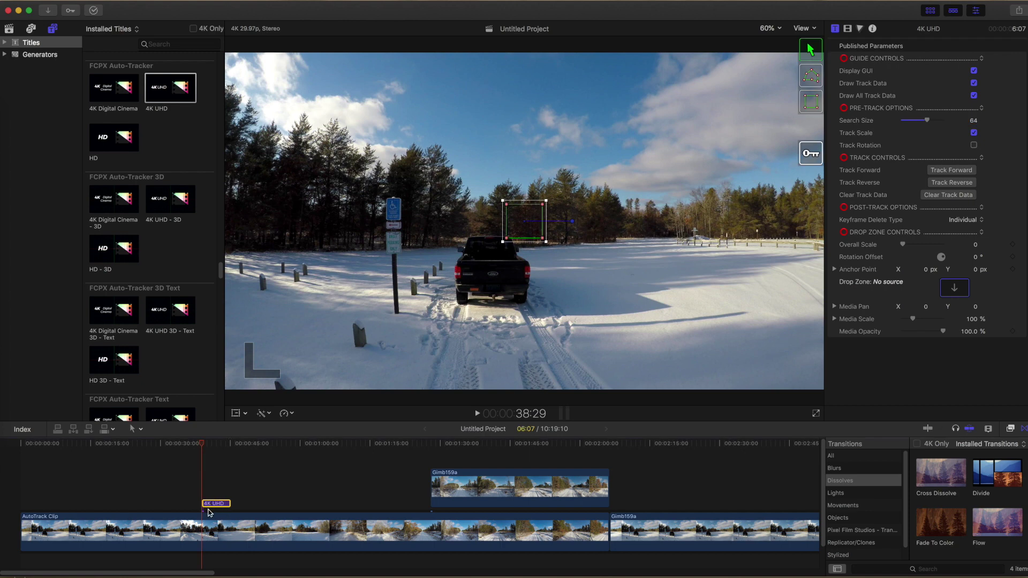
pyautogui.moveTo(522, 231); pyautogui.dragTo(536, 286)
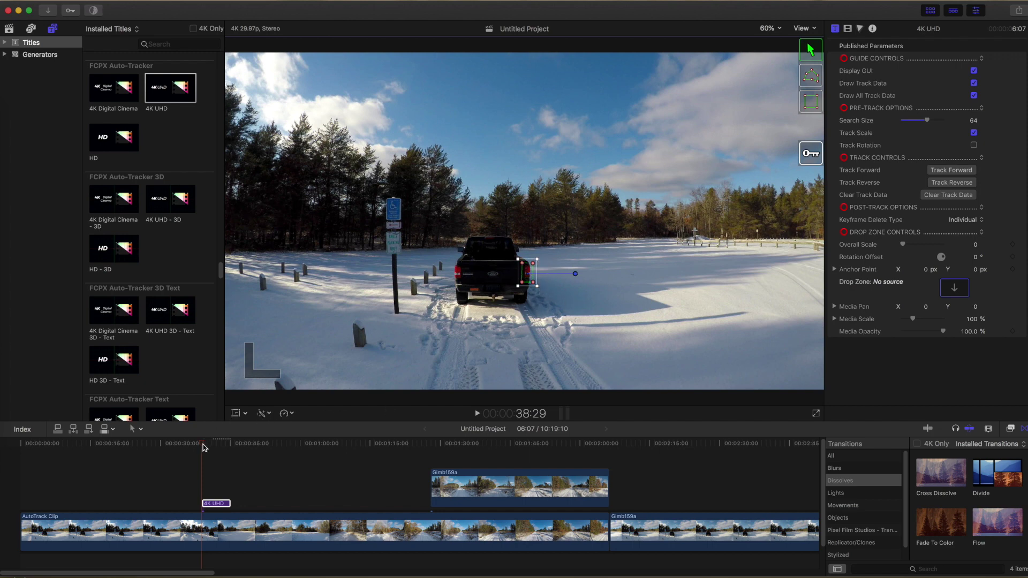
pyautogui.moveTo(203, 446); pyautogui.dragTo(202, 445)
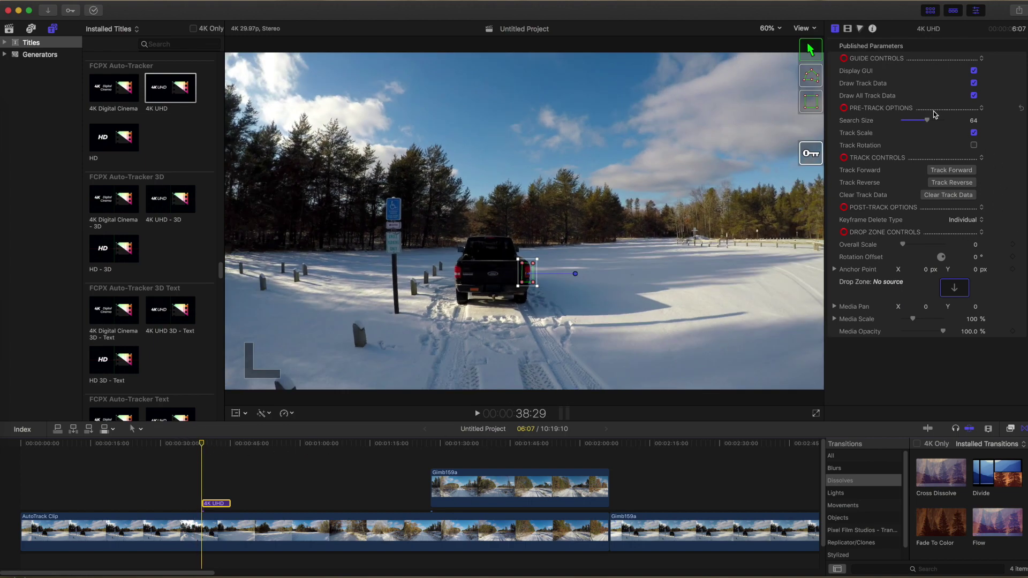
# Step: Track the right tail light forward through the clip and scrub to review the green track path
pyautogui.click(952, 171)
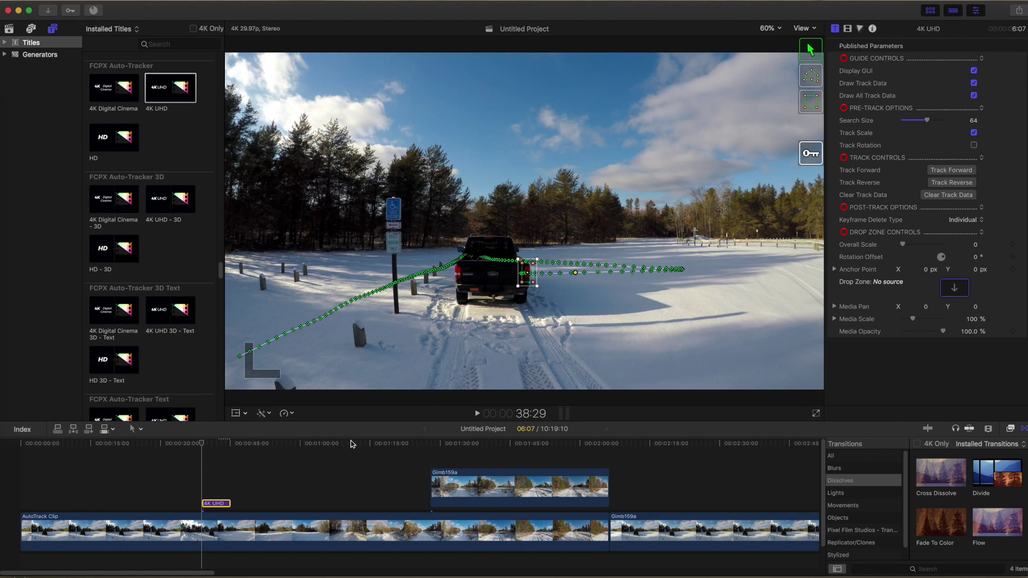
pyautogui.moveTo(202, 445)
pyautogui.mouseDown()
pyautogui.moveTo(230, 440)
pyautogui.moveTo(210, 442)
pyautogui.mouseUp()
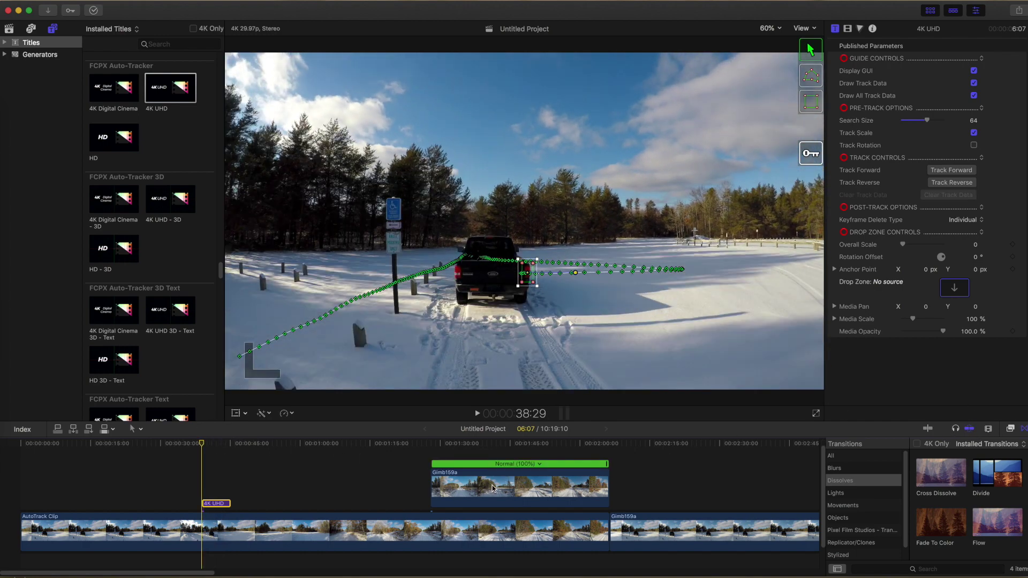
# Step: Give the Gimb159a road clip a custom speed, dragging its retime handle to about 200%
pyautogui.click(287, 413)
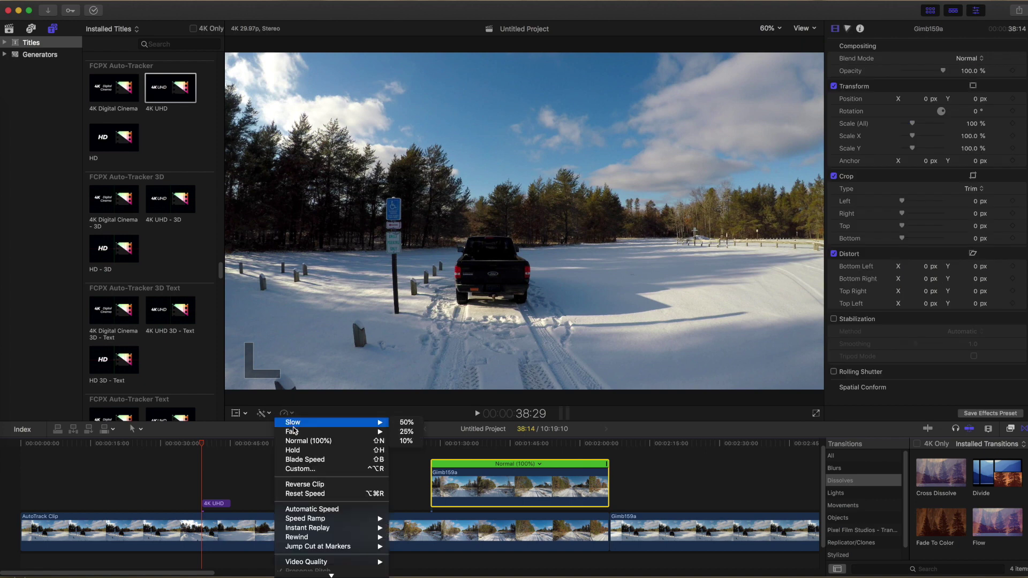
pyautogui.click(298, 469)
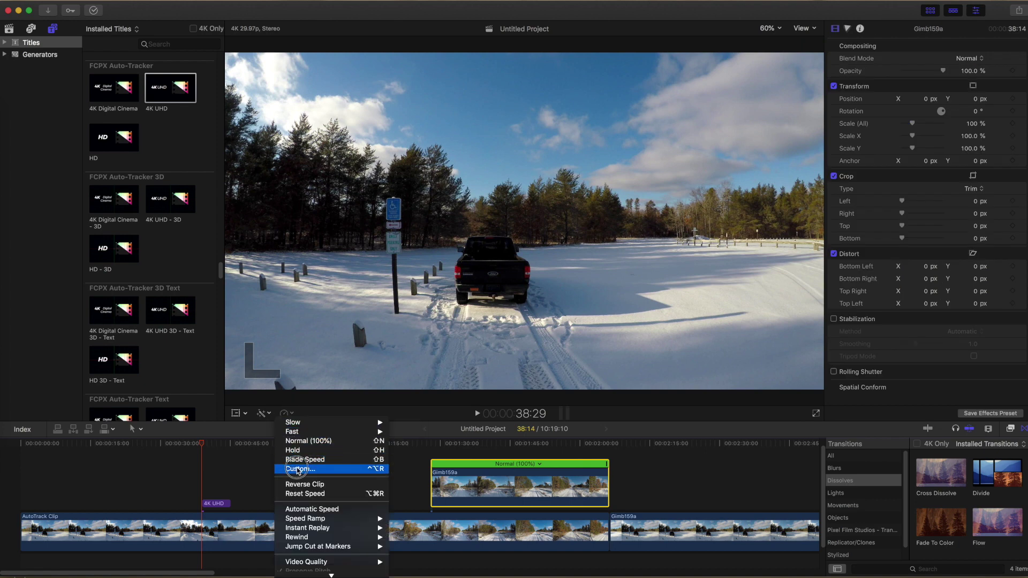
pyautogui.moveTo(607, 465); pyautogui.dragTo(480, 464)
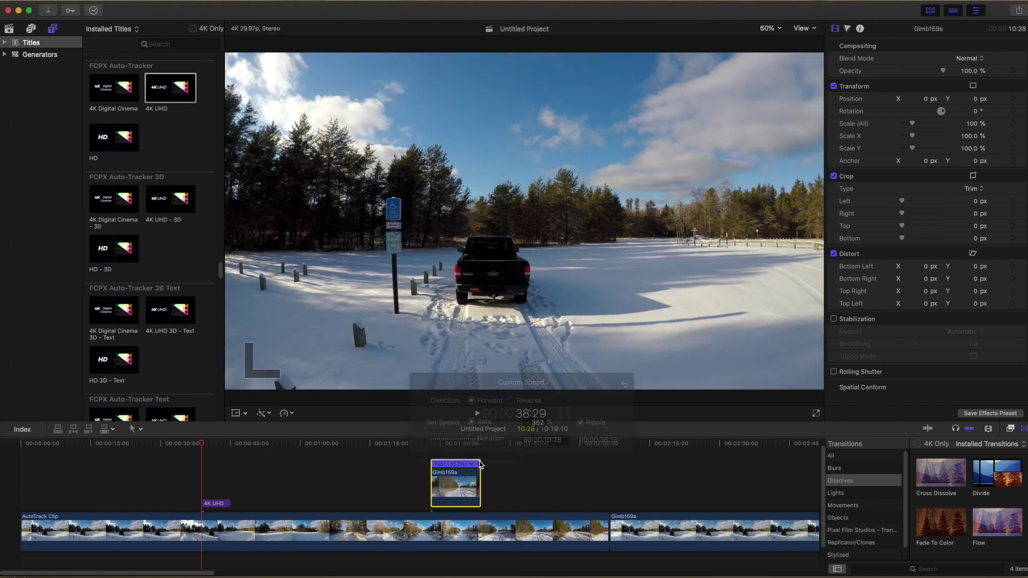
# Step: Play the road clip and speed it up further to about 359%, a 09:20 duration
pyautogui.moveTo(198, 446); pyautogui.dragTo(436, 442)
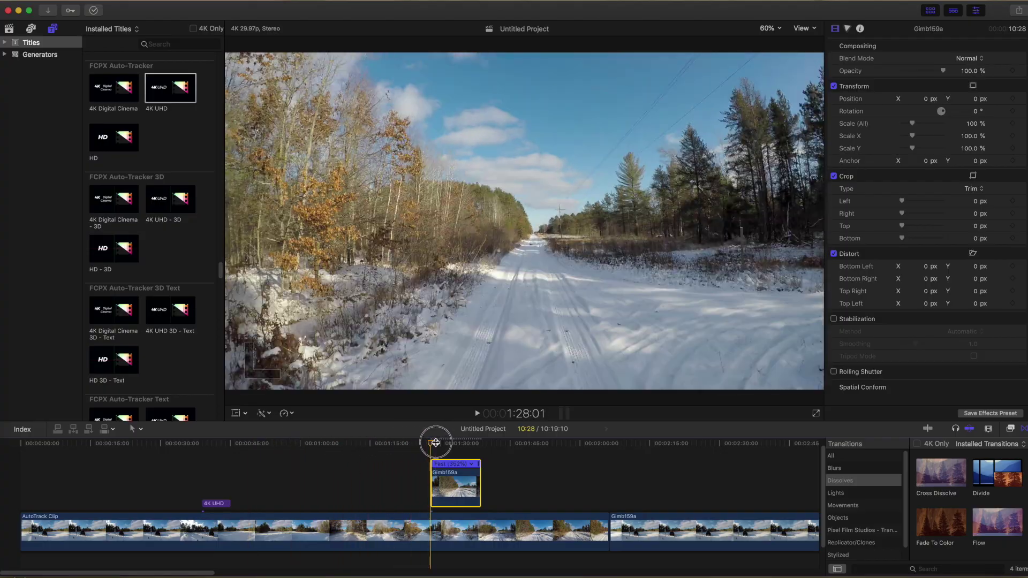
pyautogui.press('space')
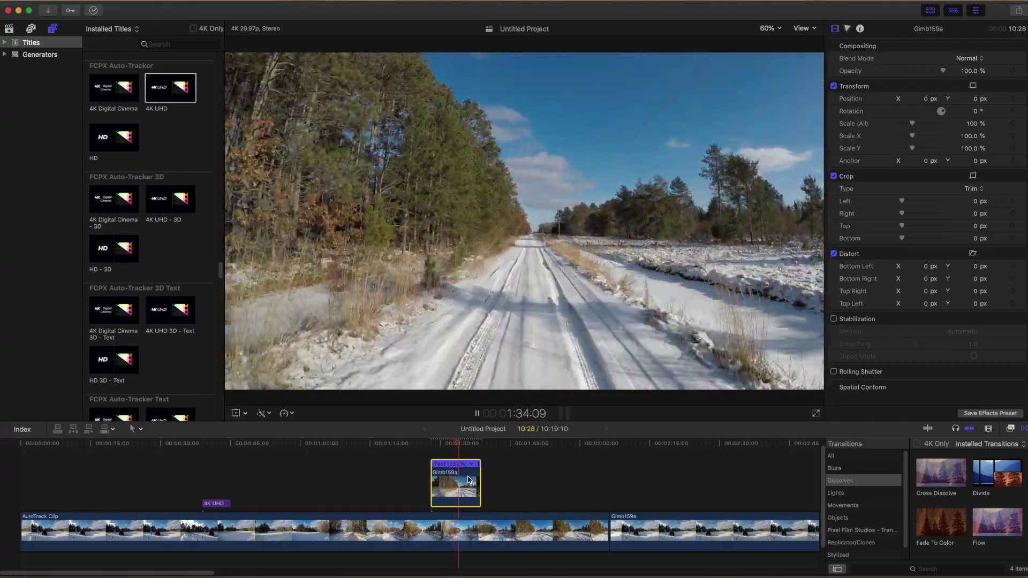
pyautogui.press('space')
pyautogui.moveTo(478, 464); pyautogui.dragTo(444, 449)
pyautogui.press('space')
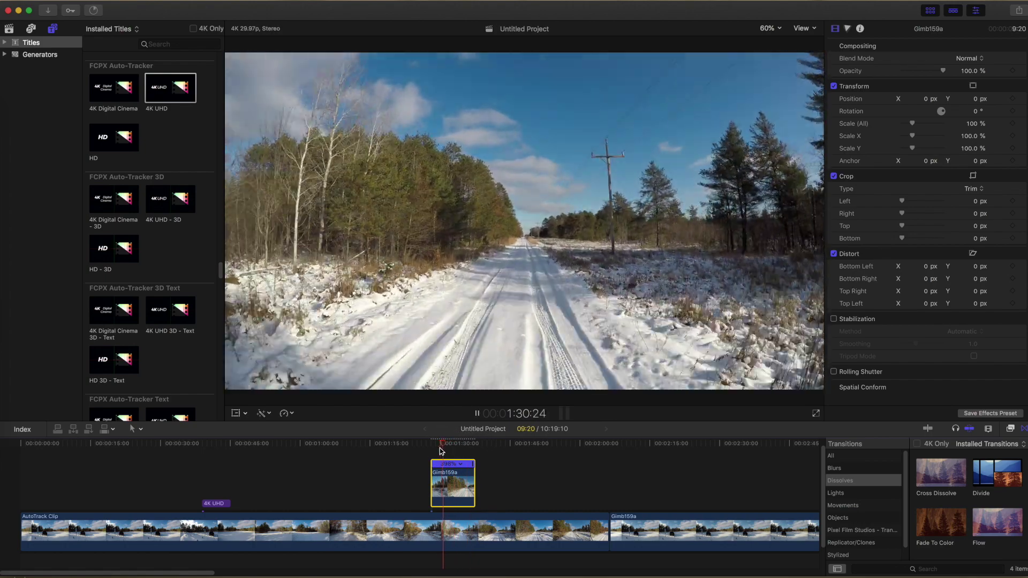
pyautogui.moveTo(449, 448); pyautogui.dragTo(205, 453)
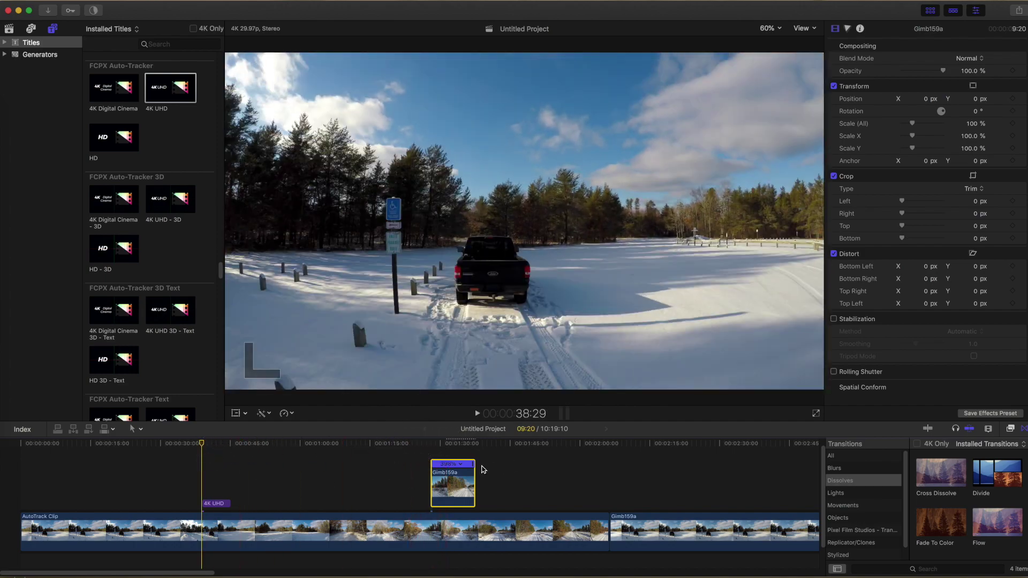
# Step: Turn the Gimb159a road clip into the compound clip Untitled Project Clip 1 and select the tracker title
pyautogui.click(482, 484)
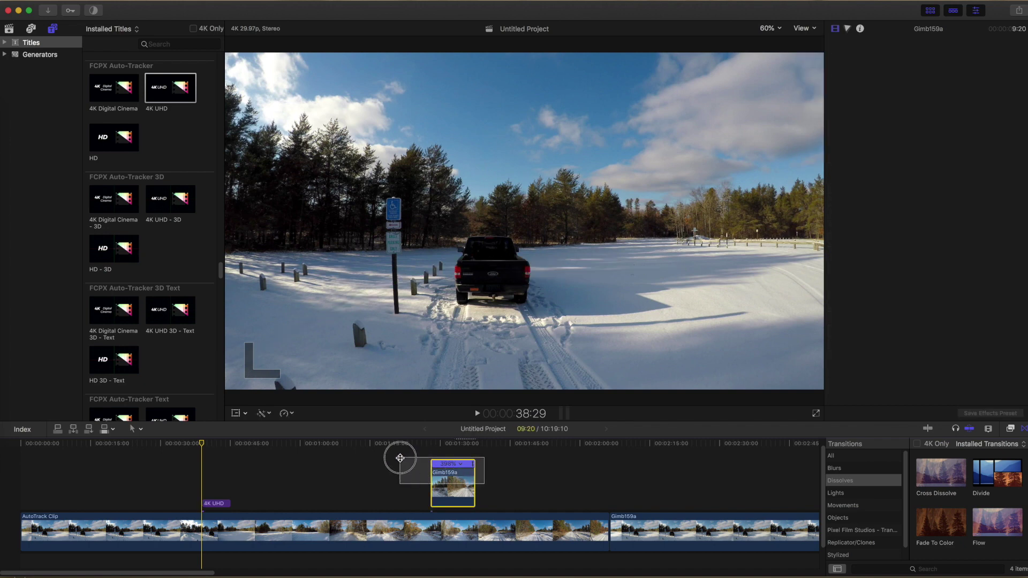
pyautogui.click(451, 473)
pyautogui.rightClick(451, 474)
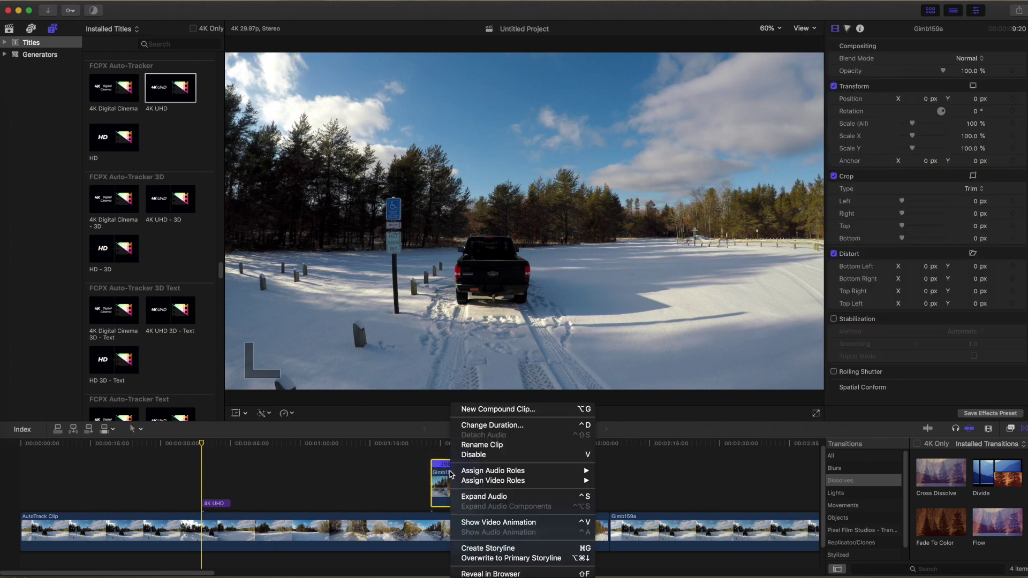
pyautogui.click(497, 409)
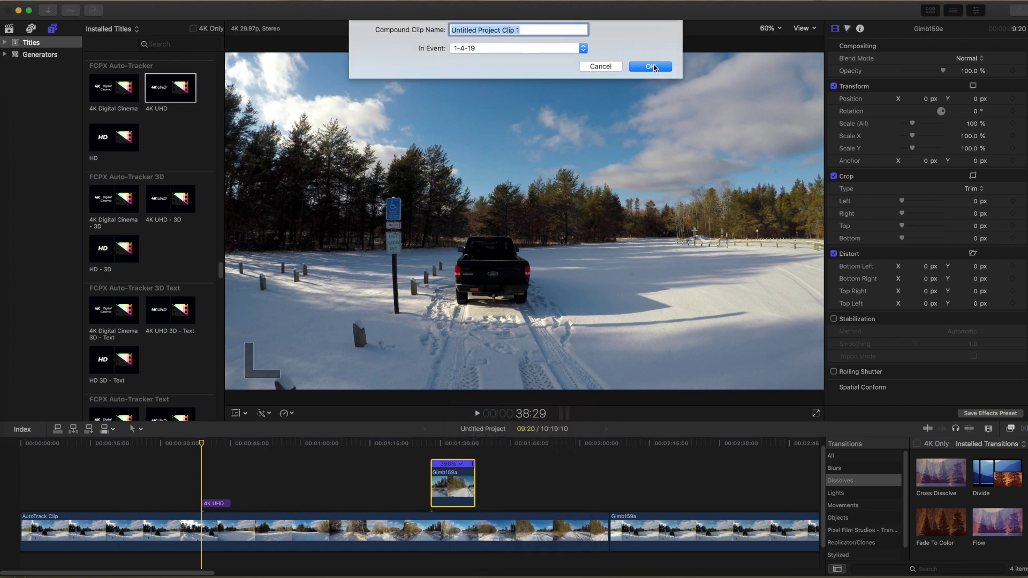
pyautogui.click(652, 67)
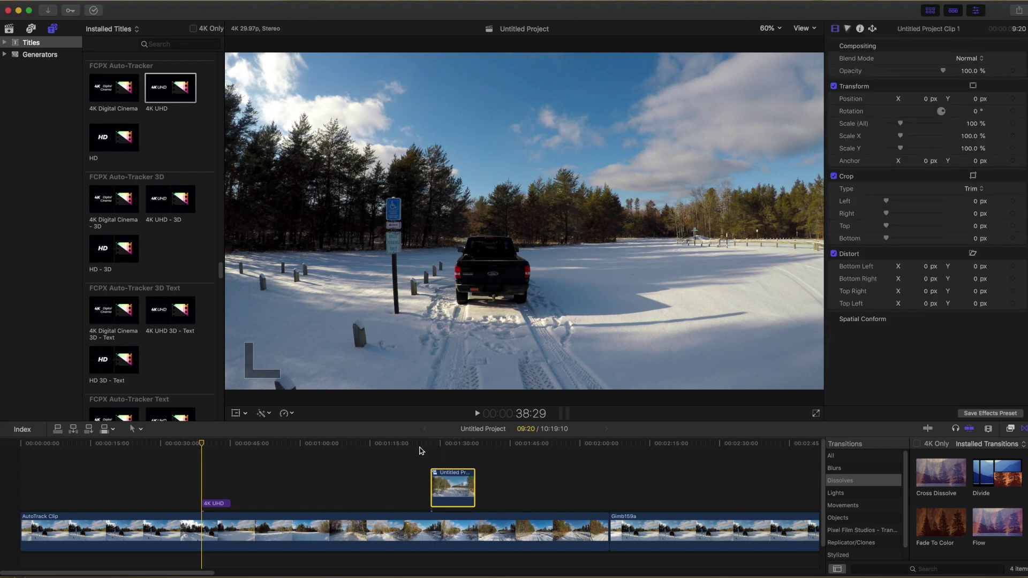
pyautogui.click(212, 505)
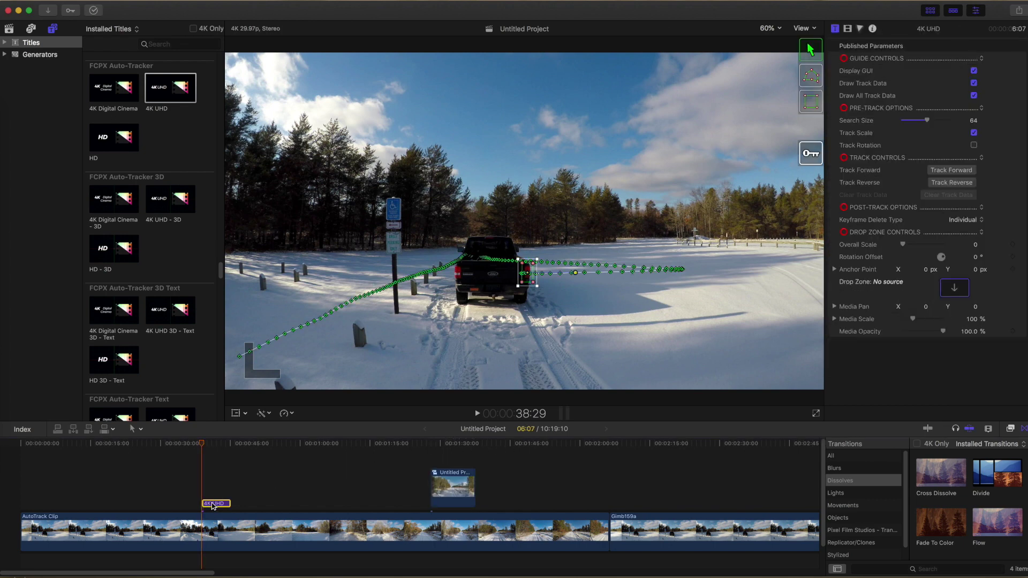
# Step: Turn off the tracker's Display GUI, Draw Track Data and Track Scale options
pyautogui.click(974, 71)
pyautogui.click(974, 83)
pyautogui.click(973, 133)
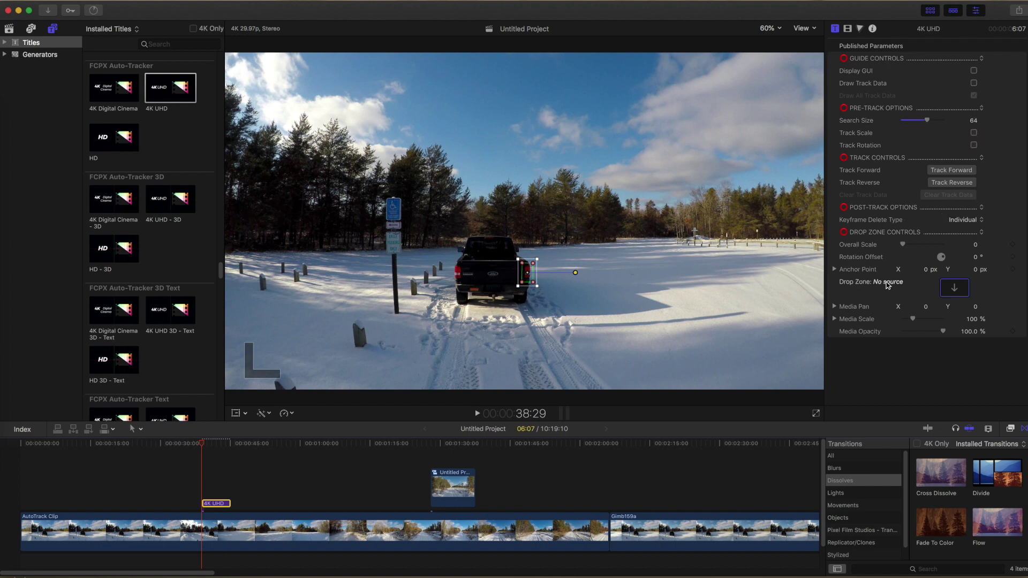
# Step: Load Untitled Project Clip 1 into the Auto-Tracker drop zone with Apply Clip
pyautogui.click(953, 289)
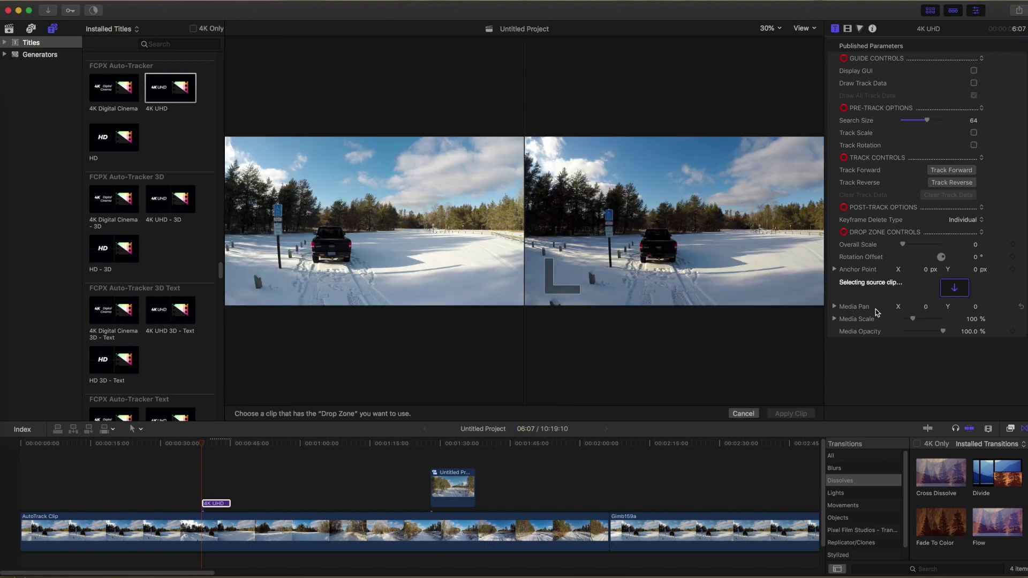
pyautogui.click(433, 491)
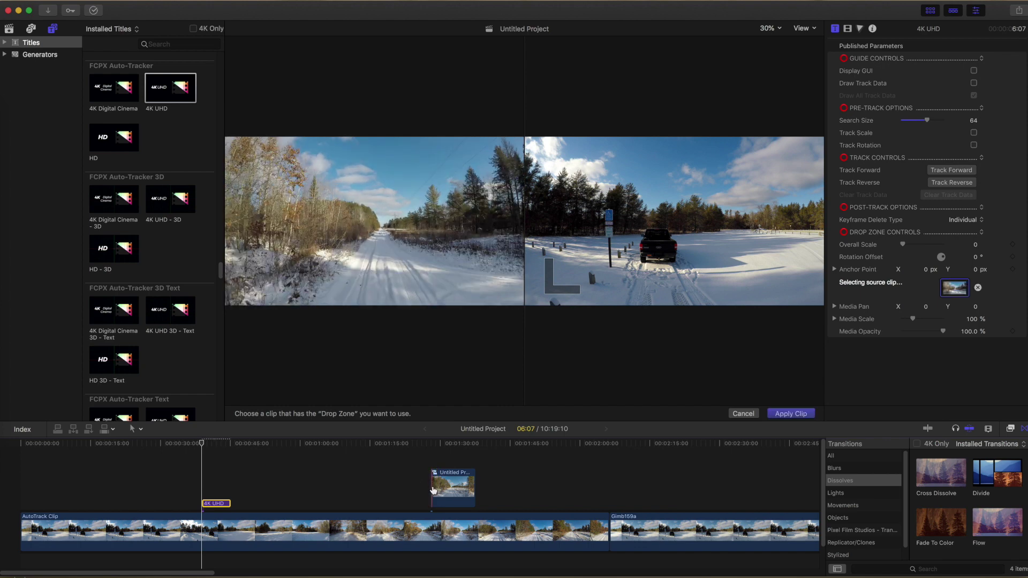
pyautogui.click(791, 413)
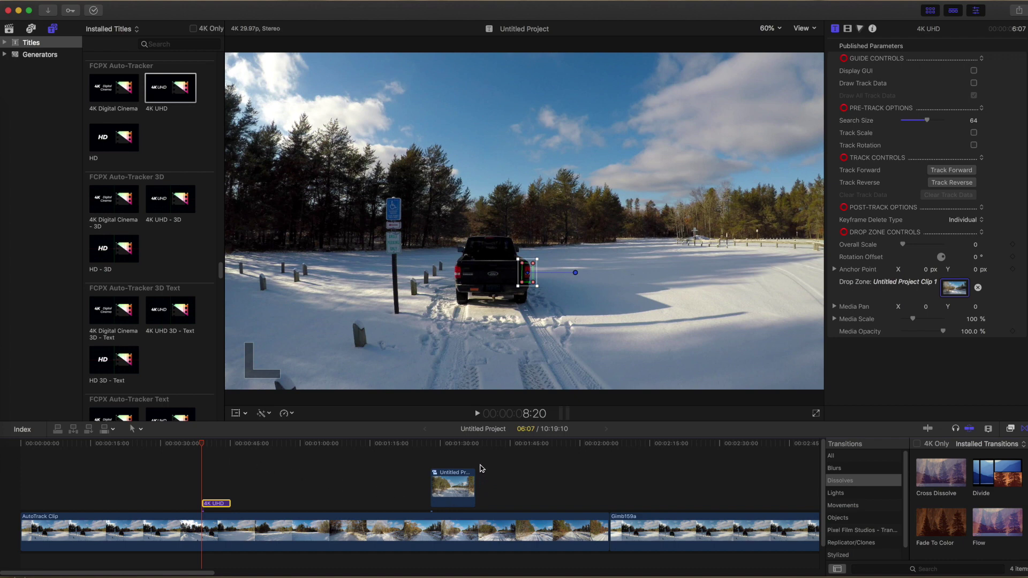
pyautogui.click(450, 482)
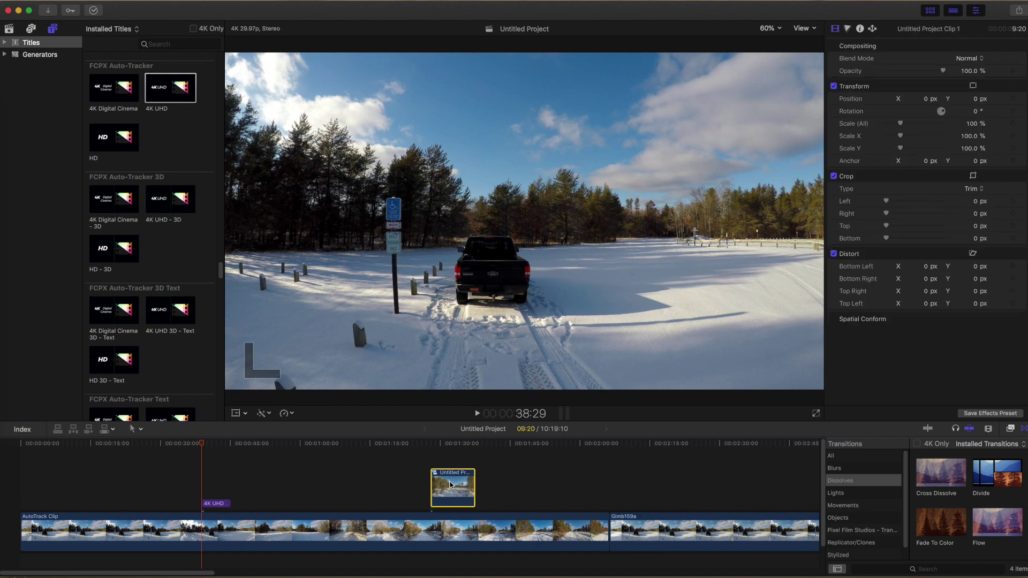
# Step: Delete the separate road clip, set Overall Scale to 8.2 and preview the tracked inset
pyautogui.press('Delete')
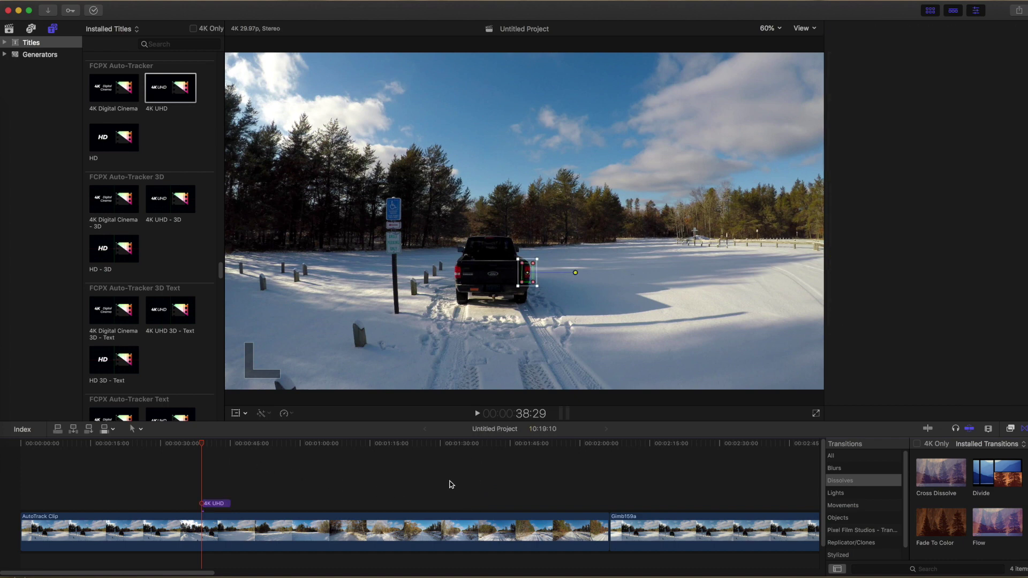
pyautogui.moveTo(904, 246)
pyautogui.mouseDown()
pyautogui.moveTo(917, 244)
pyautogui.moveTo(905, 244)
pyautogui.mouseUp()
pyautogui.click(201, 449)
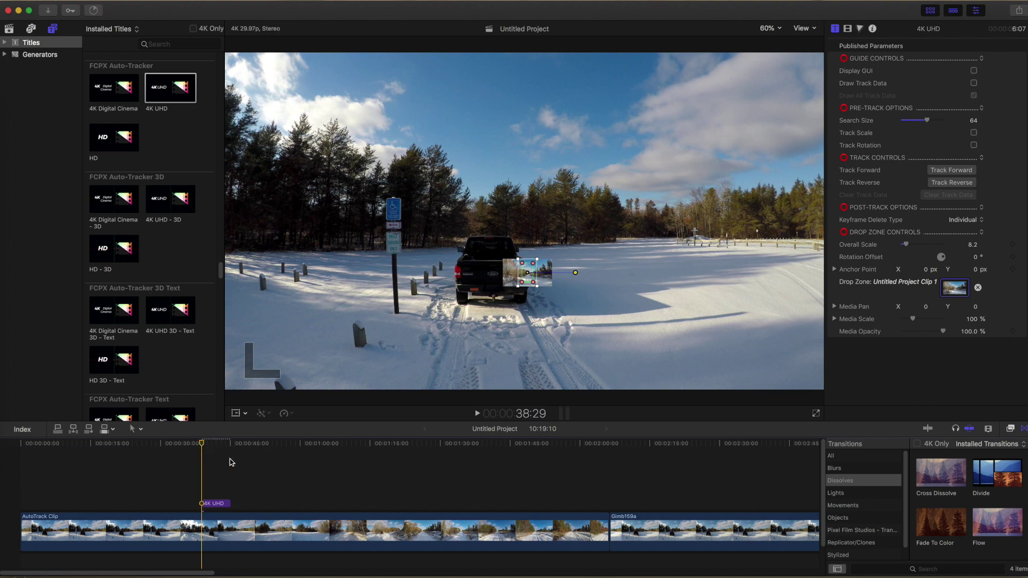
pyautogui.press('space')
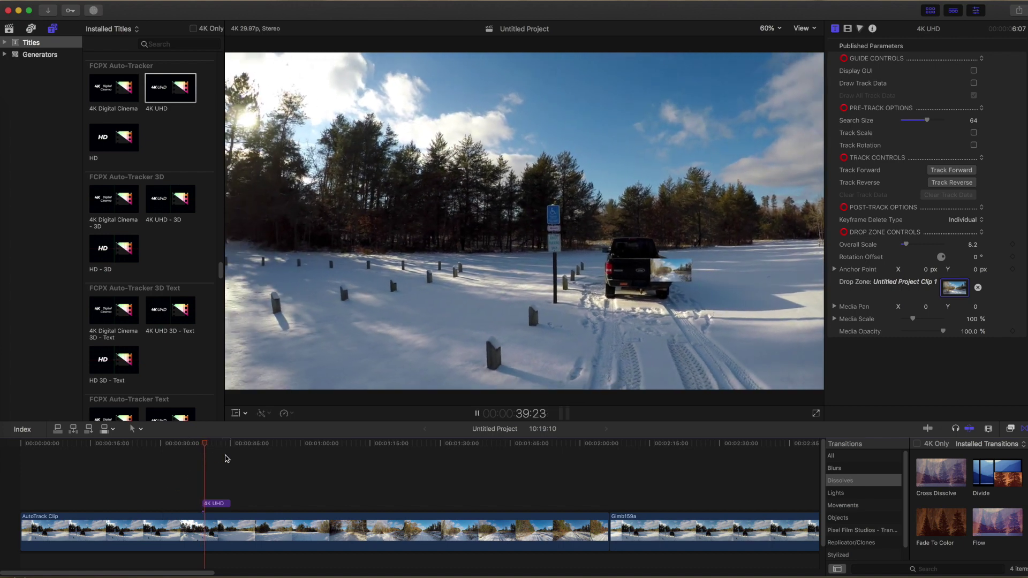
pyautogui.press('space')
pyautogui.moveTo(209, 443); pyautogui.dragTo(207, 446)
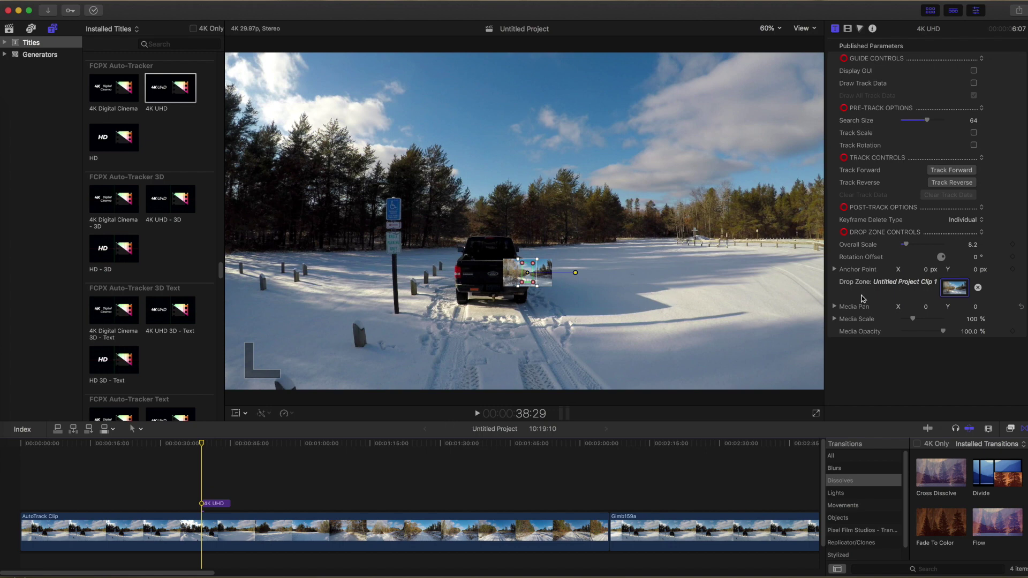
# Step: Set Anchor Point X to 125 px and fine-tune Overall Scale to 8.52
pyautogui.click(835, 270)
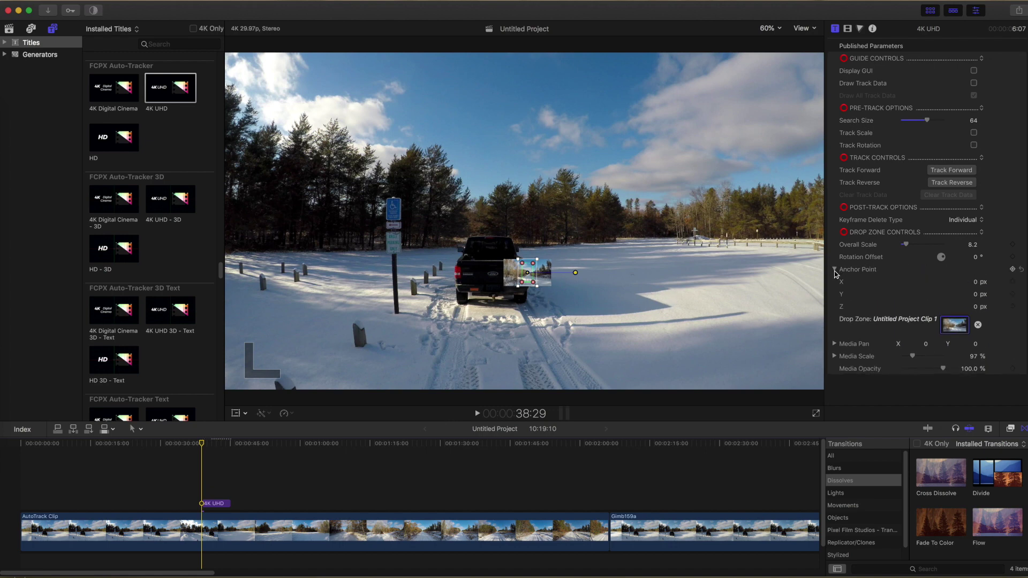
pyautogui.moveTo(978, 285)
pyautogui.mouseDown()
pyautogui.moveTo(1001, 285)
pyautogui.moveTo(966, 282)
pyautogui.mouseUp()
pyautogui.press('Tab')
pyautogui.click(905, 245)
pyautogui.moveTo(908, 247); pyautogui.dragTo(909, 248)
# Step: Set Media Scale to 92% and Anchor Point Y to 11 px
pyautogui.click(912, 356)
pyautogui.click(974, 294)
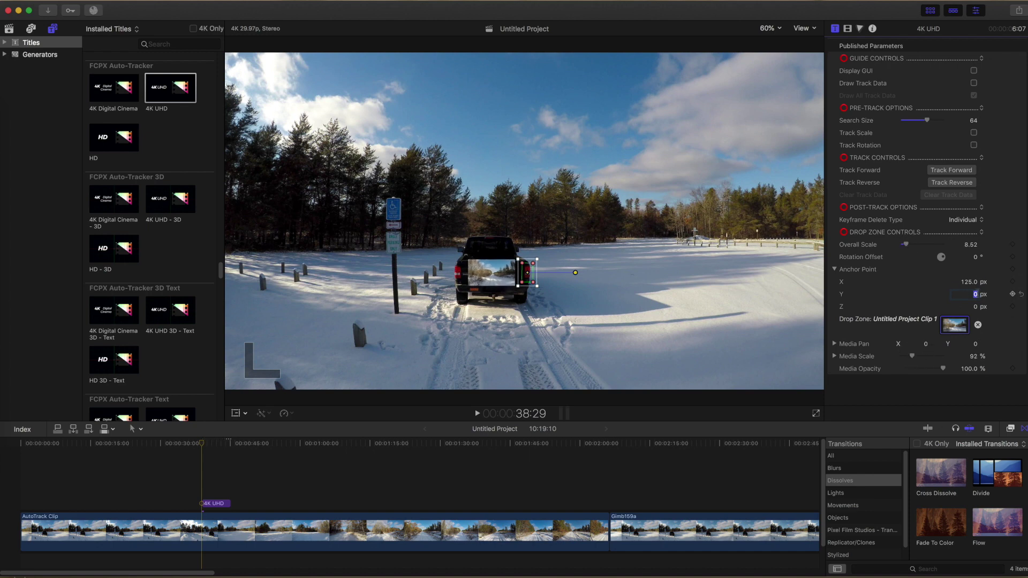
pyautogui.moveTo(974, 294); pyautogui.dragTo(966, 266)
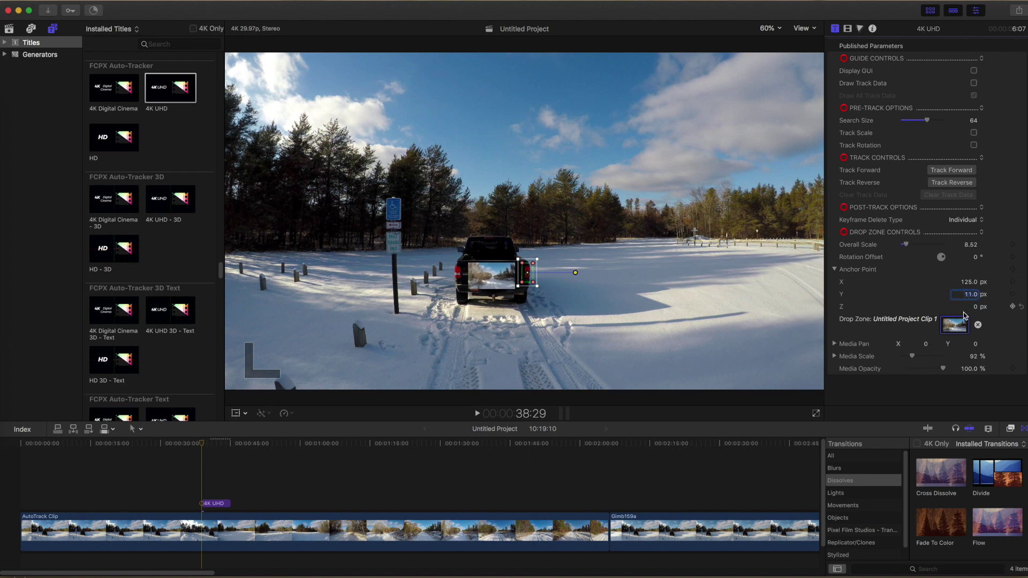
pyautogui.moveTo(945, 371)
pyautogui.mouseDown()
pyautogui.moveTo(917, 372)
pyautogui.moveTo(947, 371)
pyautogui.mouseUp()
pyautogui.click(937, 477)
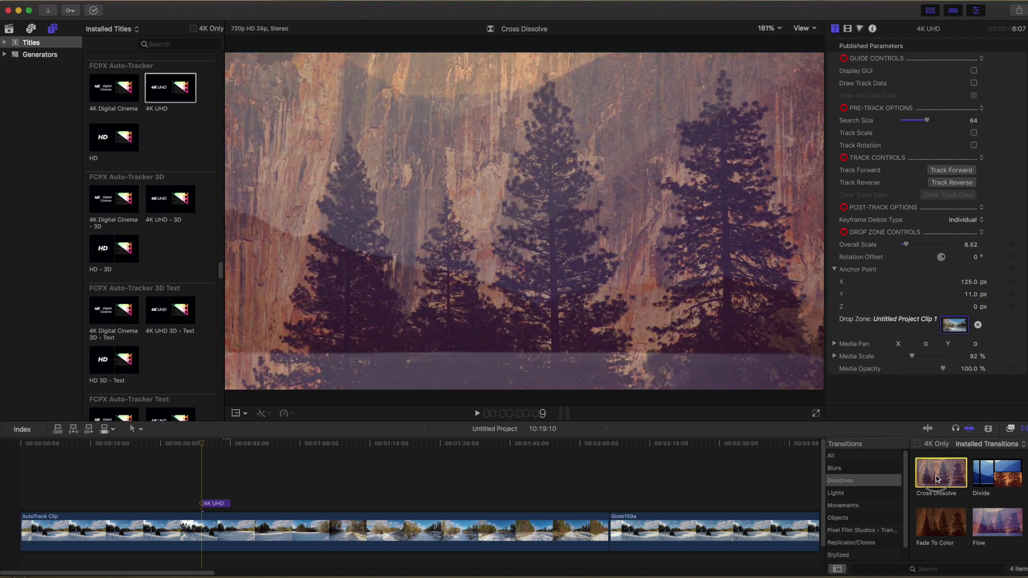
# Step: Apply Cross Dissolve to the 4K UHD tracker title clip and play back the result
pyautogui.moveTo(938, 477); pyautogui.dragTo(214, 506)
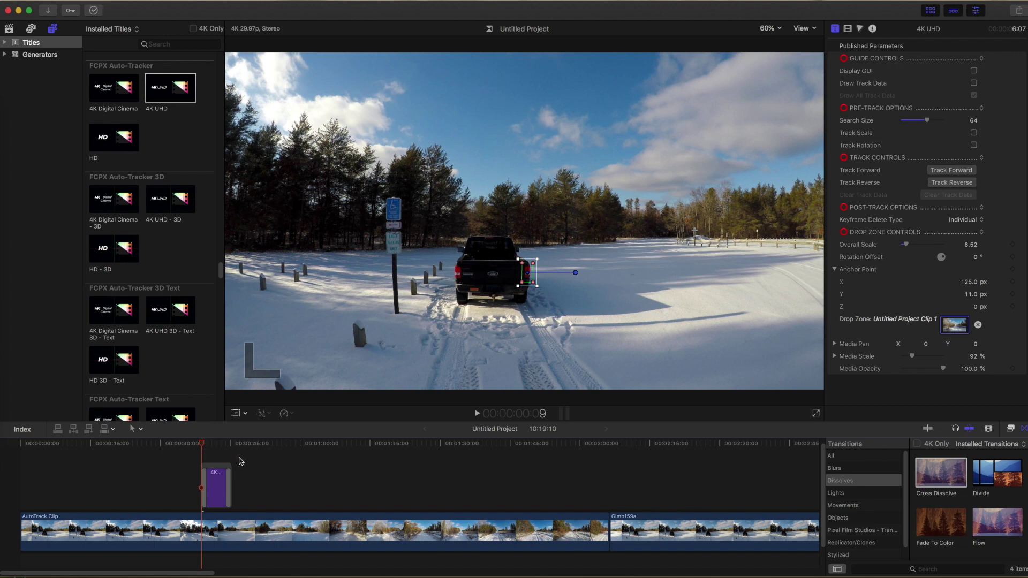
pyautogui.moveTo(203, 446); pyautogui.dragTo(196, 446)
pyautogui.click(276, 468)
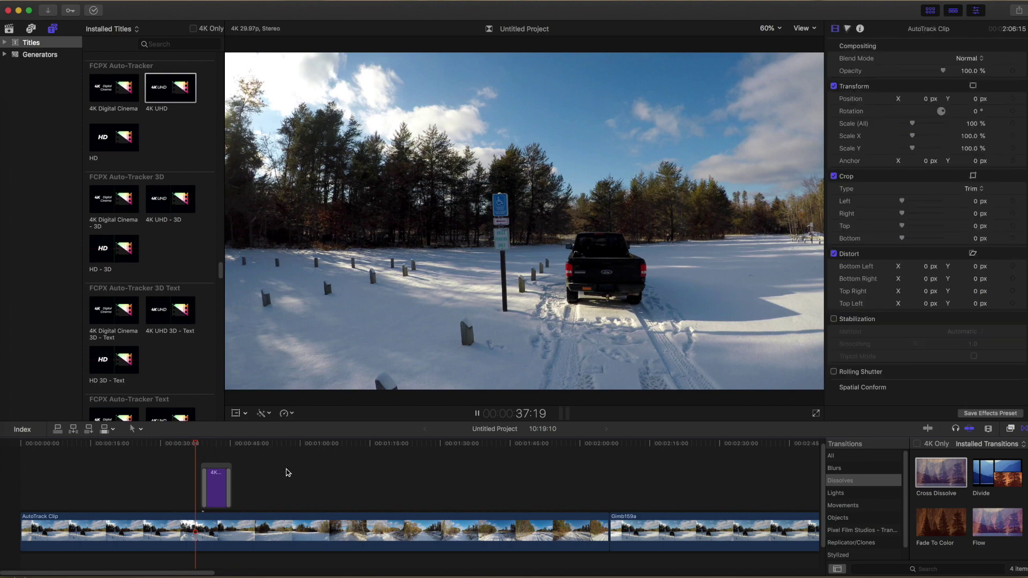
pyautogui.press('space')
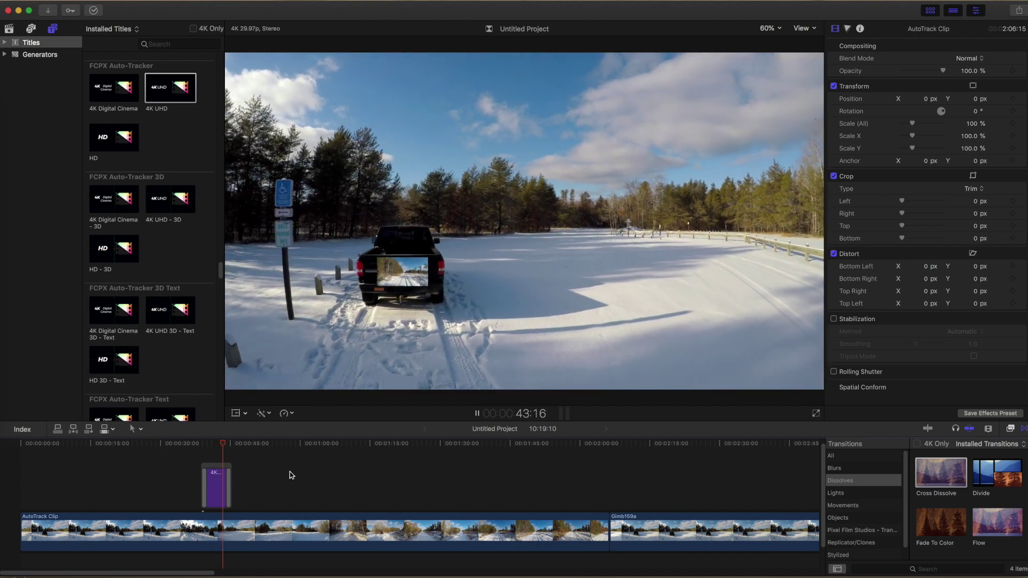
pyautogui.press('space')
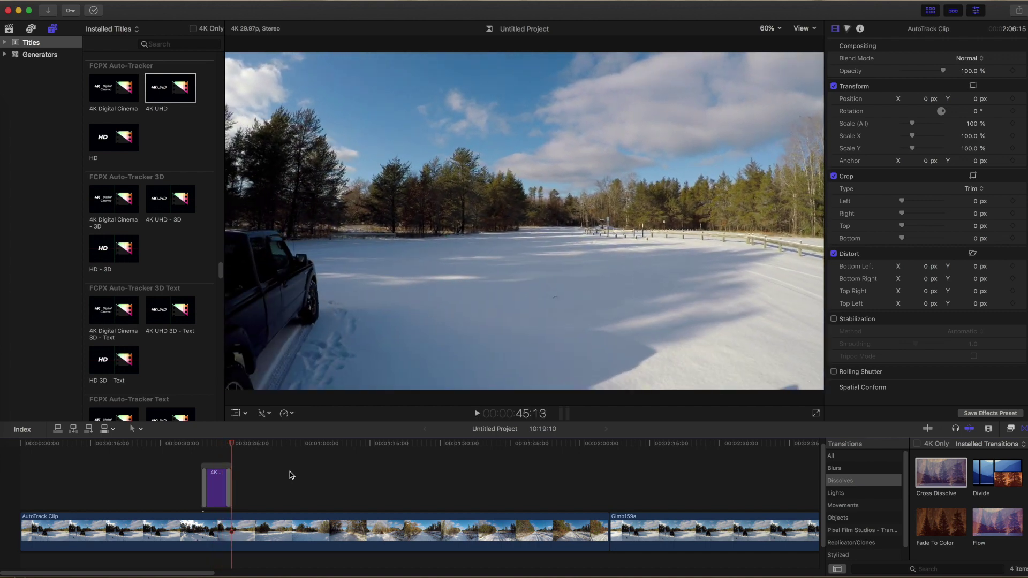
# Step: Select the cross dissolve to show its Video look and Ease In & Out settings, and replay the section
pyautogui.click(232, 447)
pyautogui.moveTo(232, 447); pyautogui.dragTo(201, 447)
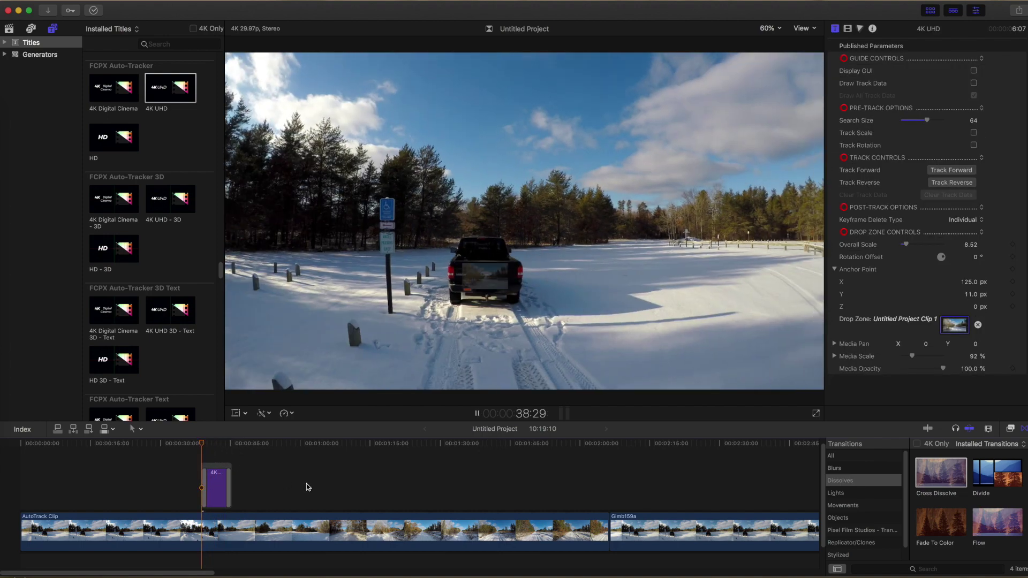
pyautogui.click(310, 488)
pyautogui.press('space')
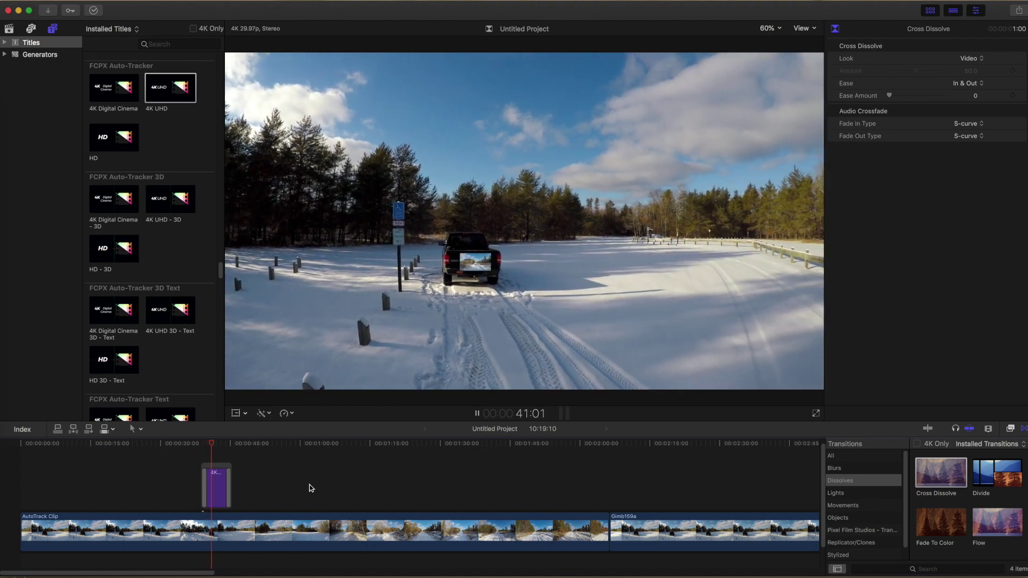